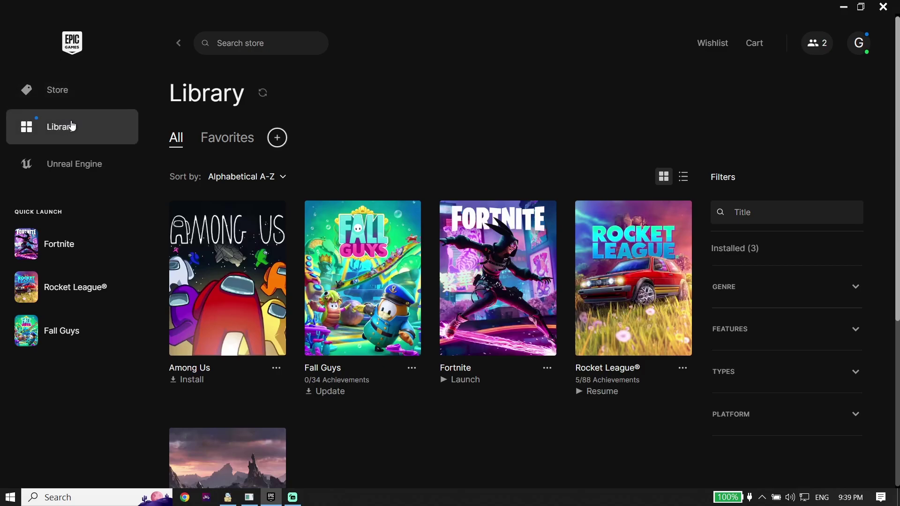
Open Fortnite's Manage settings in the Library to view its 32.17GB installation details.
{"action": "left_click", "coordinate": [546, 370]}
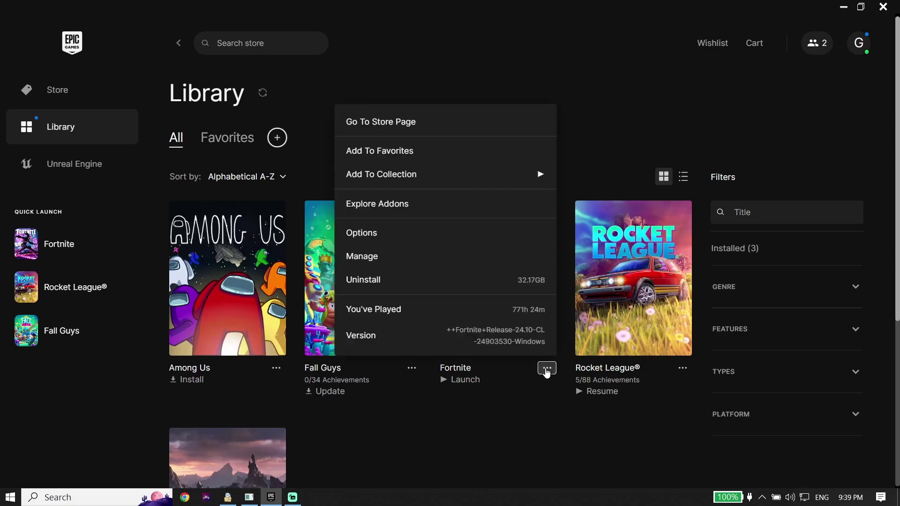
{"action": "left_click", "coordinate": [345, 256]}
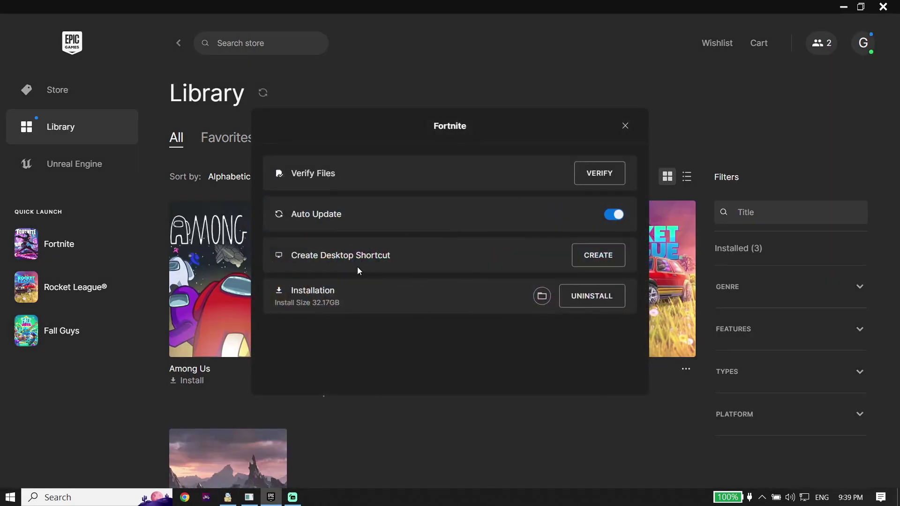
Open Fortnite's install location and browse into FortniteGame\Binaries\Win64.
{"action": "left_click", "coordinate": [541, 298]}
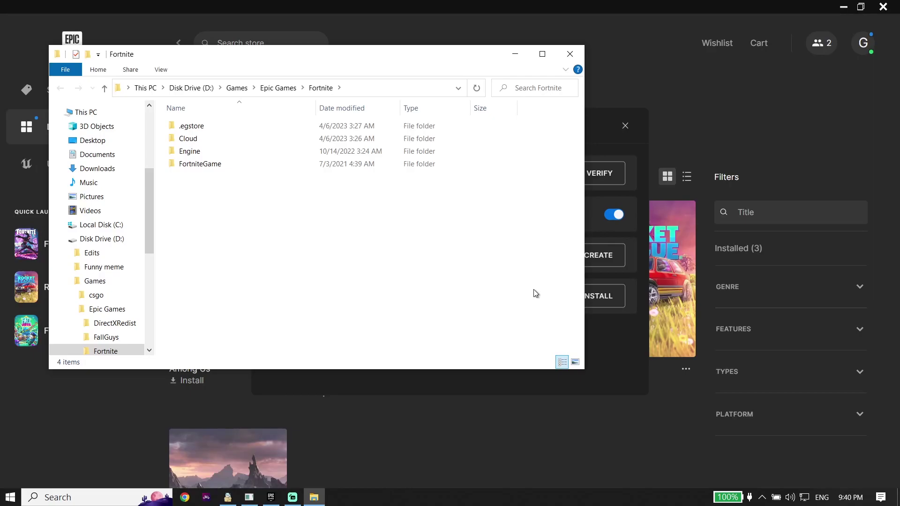
{"action": "double_click", "coordinate": [252, 161]}
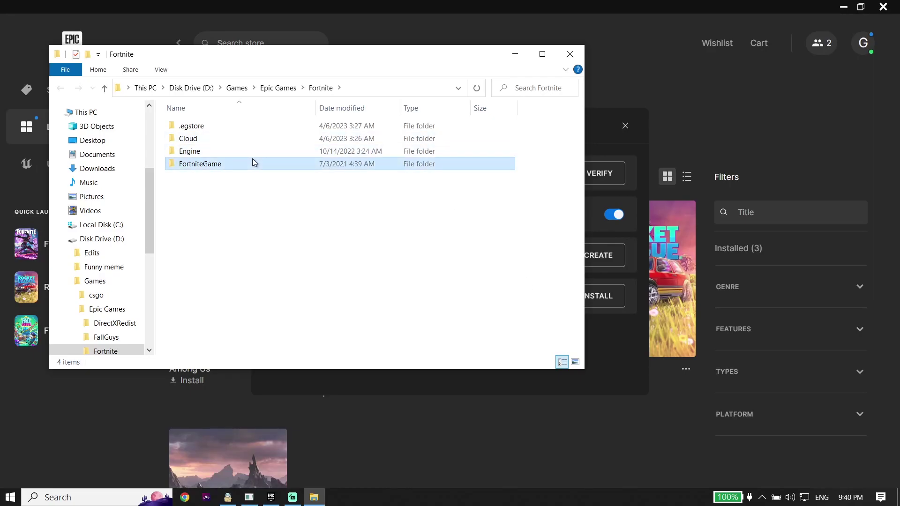
{"action": "double_click", "coordinate": [219, 124]}
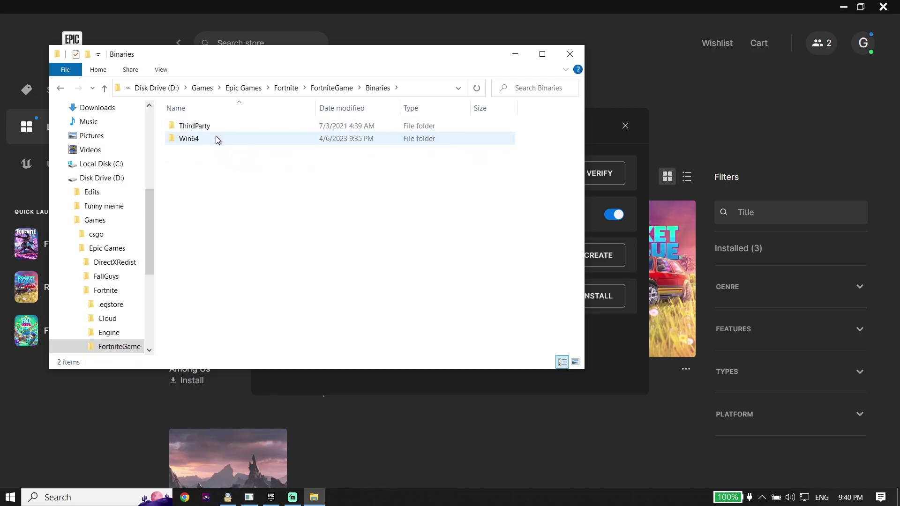
{"action": "double_click", "coordinate": [216, 138]}
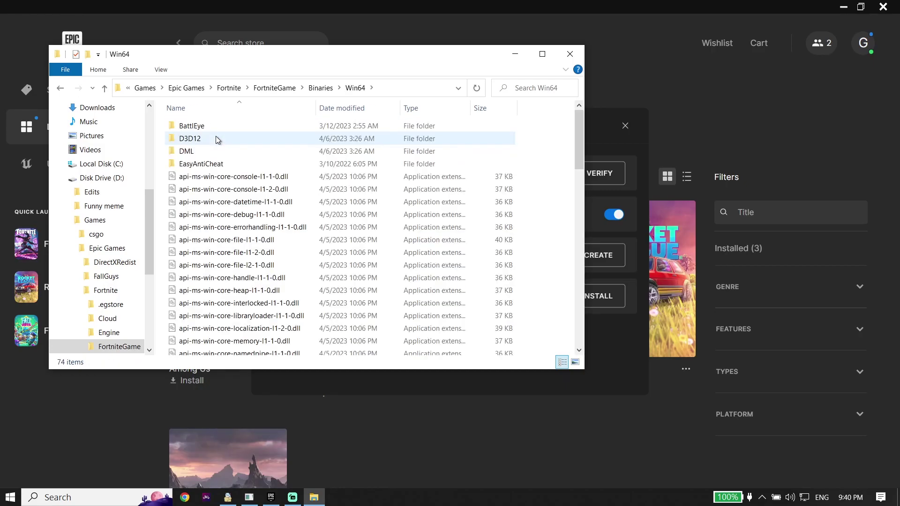
{"action": "scroll", "coordinate": [262, 242], "scroll_direction": "down", "scroll_amount": 10}
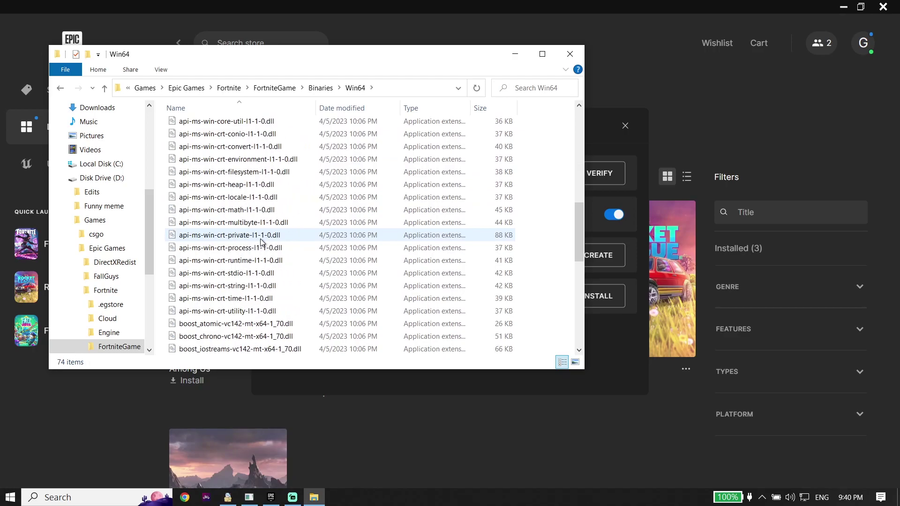
{"action": "scroll", "coordinate": [262, 242], "scroll_direction": "down", "scroll_amount": 7}
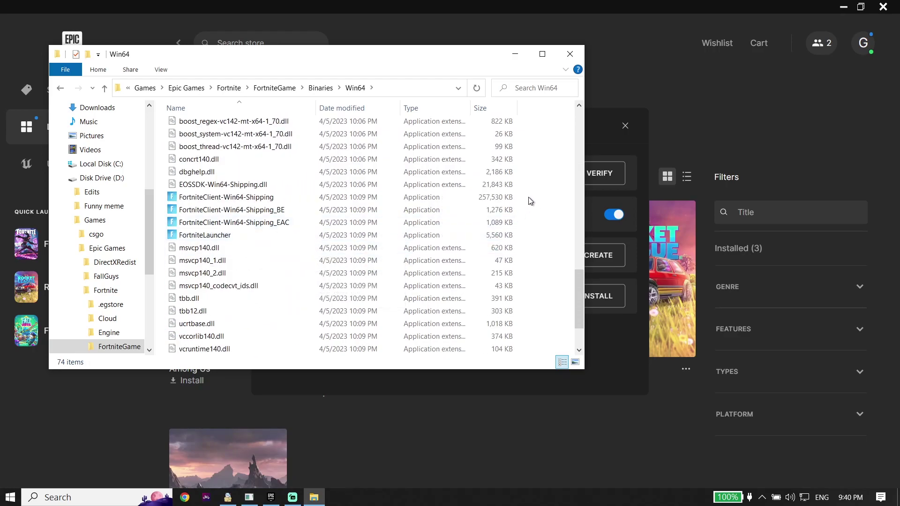
Select the FortniteClient-Win64-Shipping executable among the FortniteClient files.
{"action": "left_click_drag", "start_coordinate": [531, 202], "coordinate": [496, 227]}
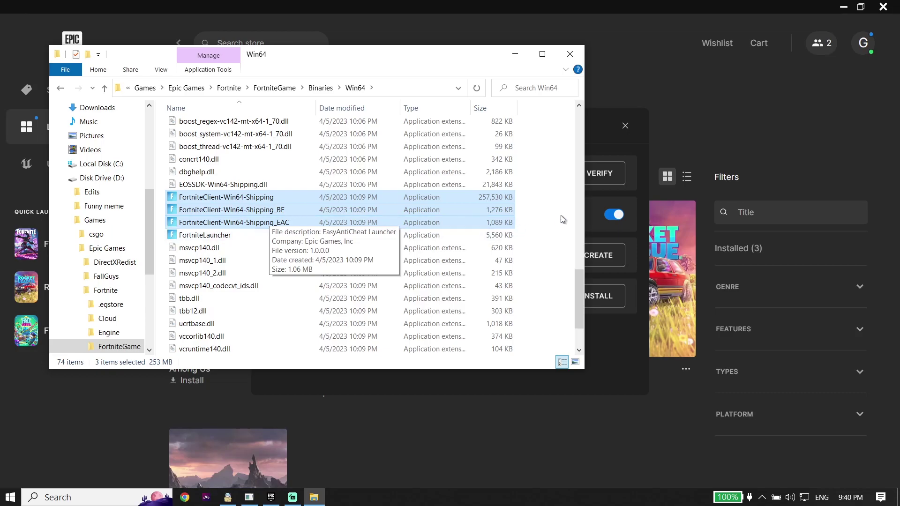
{"action": "left_click", "coordinate": [536, 206]}
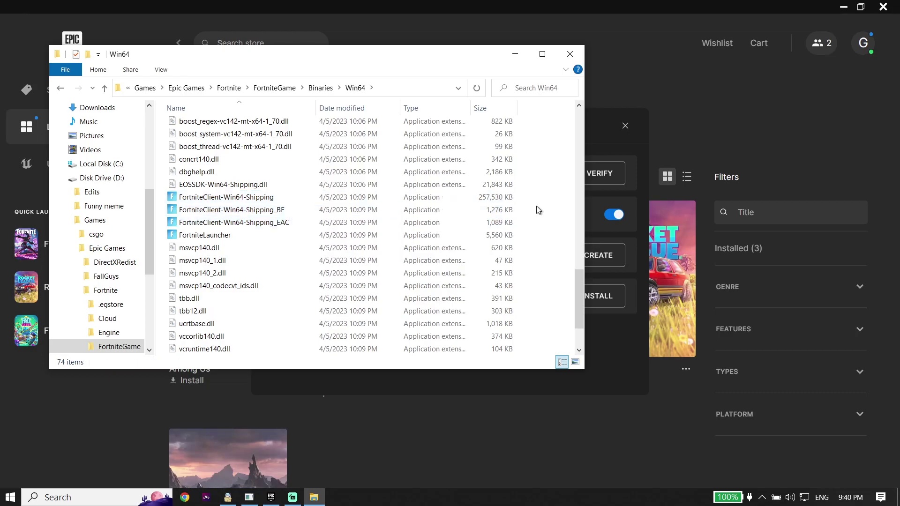
{"action": "left_click", "coordinate": [217, 197]}
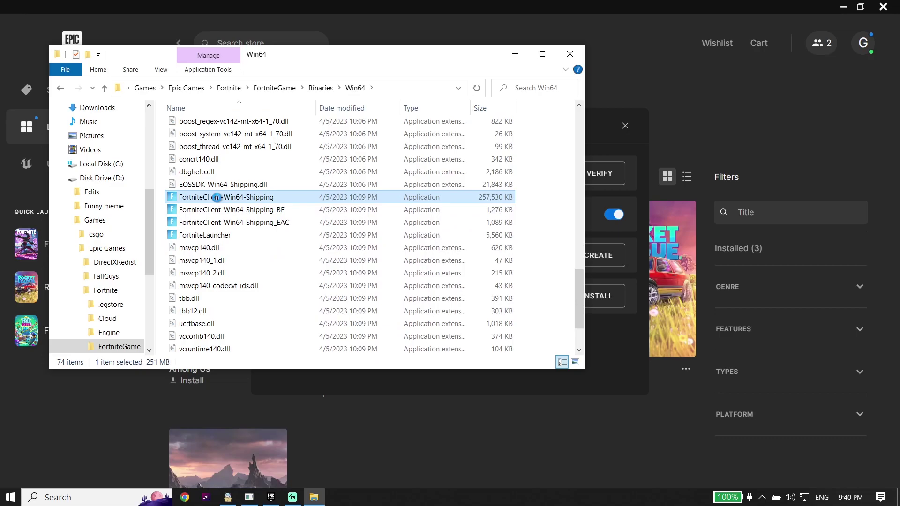
Tick 'Run this program as an administrator' in FortniteClient-Win64-Shipping's Compatibility properties and apply.
{"action": "right_click", "coordinate": [218, 197]}
{"action": "left_click", "coordinate": [253, 479]}
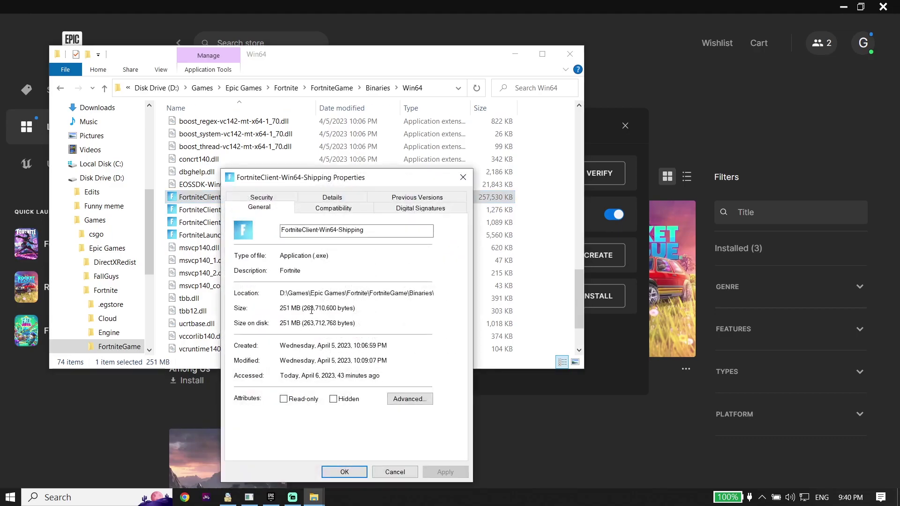
{"action": "left_click", "coordinate": [331, 209]}
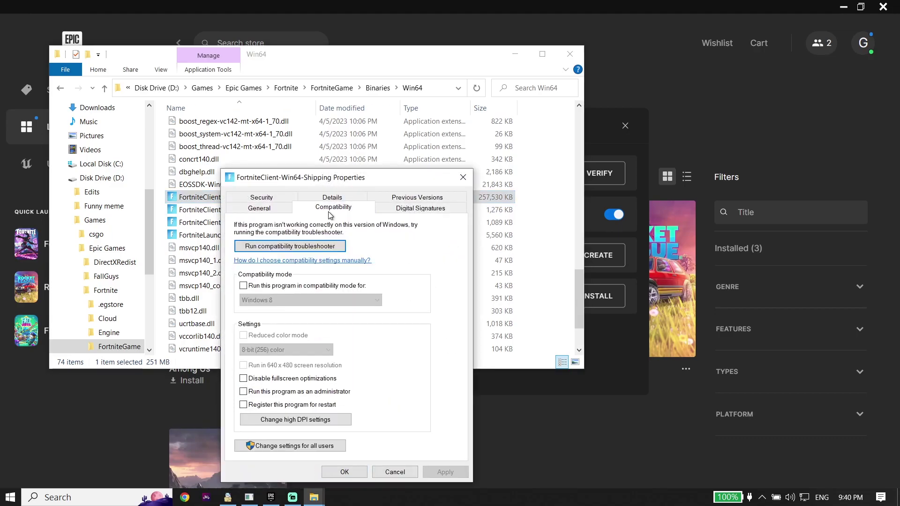
{"action": "left_click", "coordinate": [243, 394]}
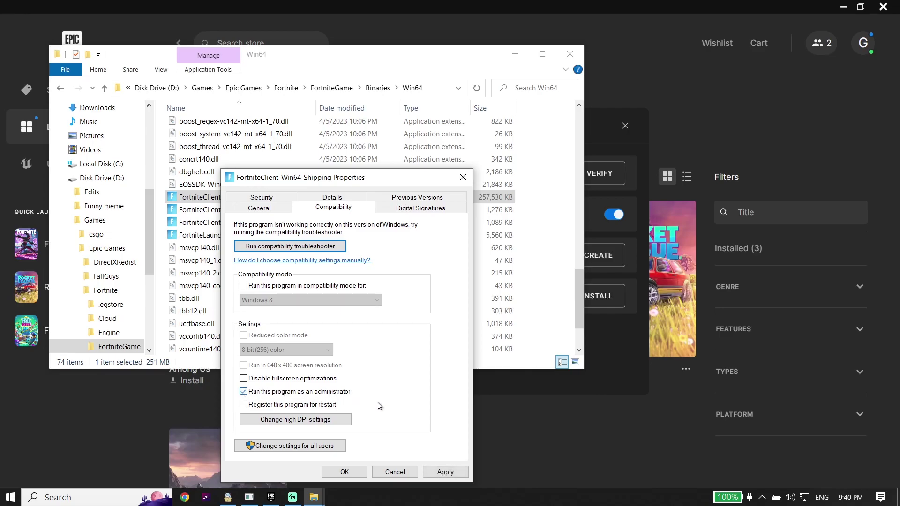
{"action": "left_click", "coordinate": [438, 474]}
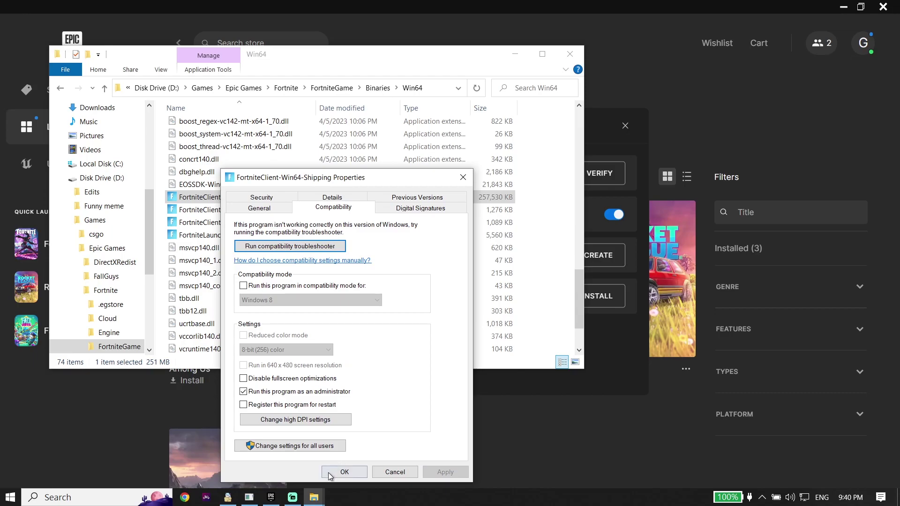
{"action": "left_click", "coordinate": [345, 472]}
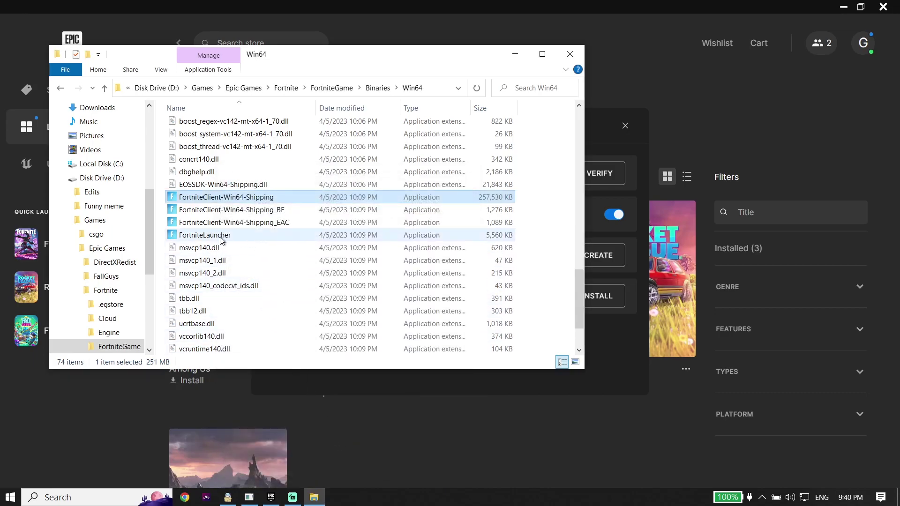
Set FortniteClient-Win64-Shipping_BE to run as administrator and apply the change.
{"action": "left_click", "coordinate": [250, 210]}
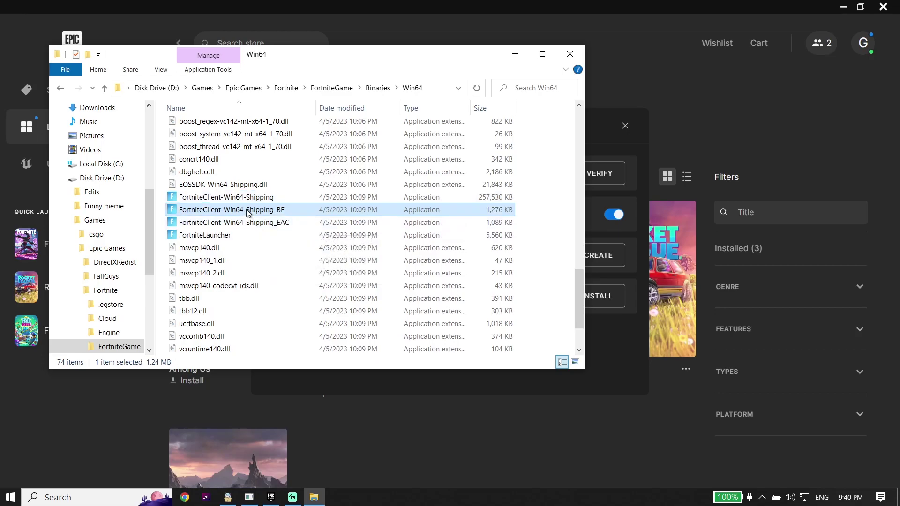
{"action": "right_click", "coordinate": [247, 210]}
{"action": "left_click", "coordinate": [277, 480]}
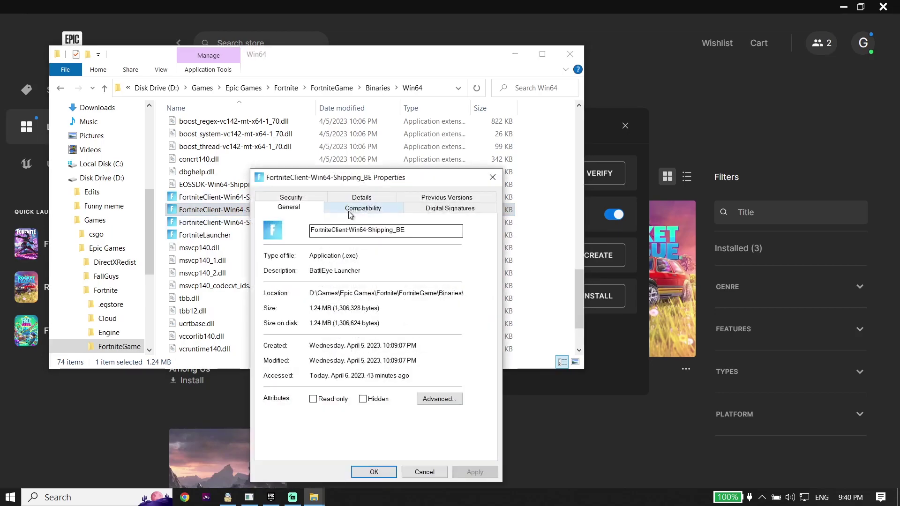
{"action": "left_click", "coordinate": [362, 206]}
{"action": "left_click", "coordinate": [291, 394]}
{"action": "left_click", "coordinate": [474, 472]}
{"action": "left_click", "coordinate": [374, 472]}
Set FortniteClient-Win64-Shipping_EAC to run as administrator and apply the change.
{"action": "left_click", "coordinate": [256, 222]}
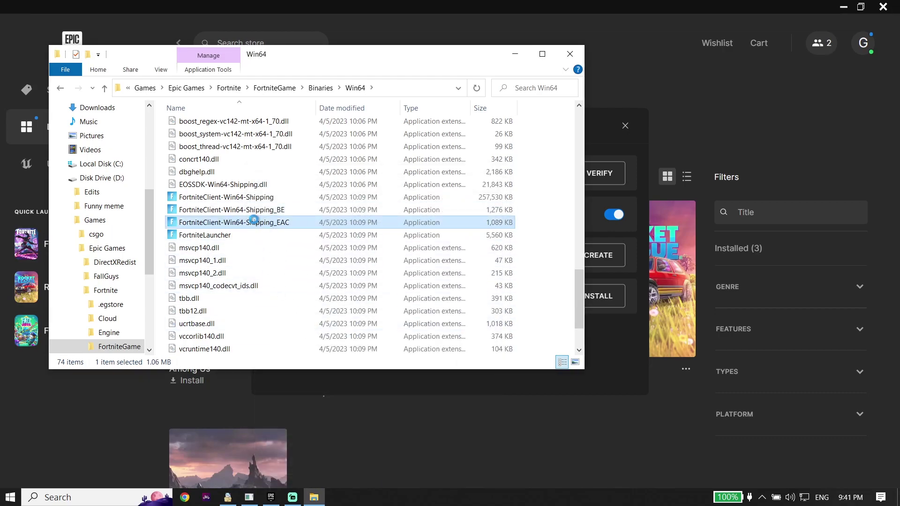
{"action": "right_click", "coordinate": [255, 222]}
{"action": "left_click", "coordinate": [289, 479]}
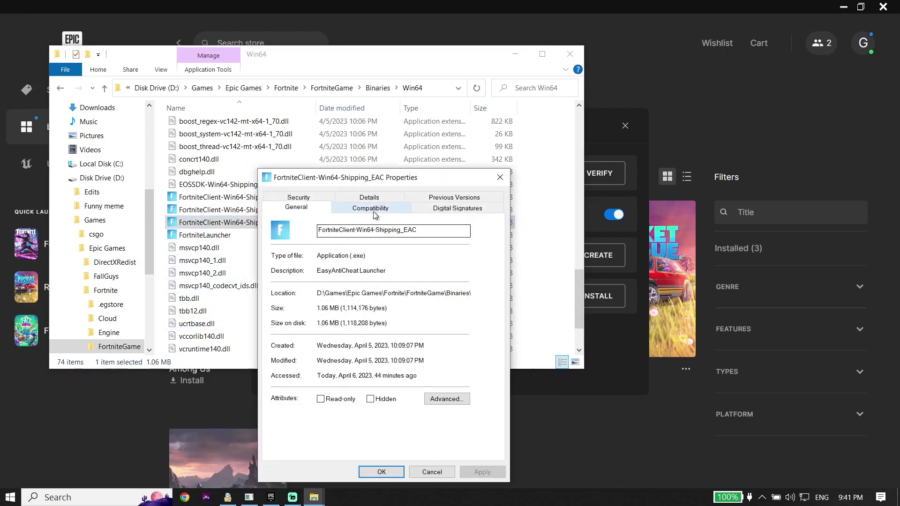
{"action": "left_click", "coordinate": [369, 207]}
{"action": "left_click", "coordinate": [283, 392]}
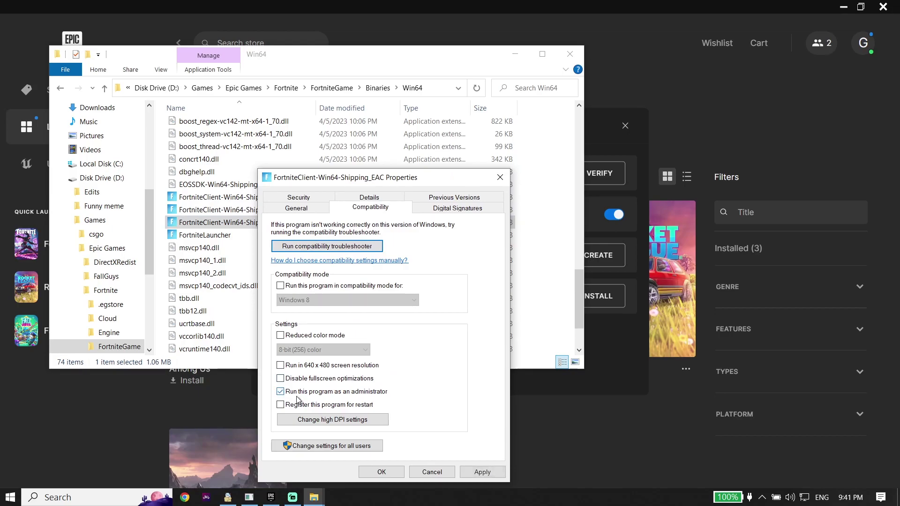
{"action": "left_click", "coordinate": [470, 473]}
{"action": "left_click", "coordinate": [381, 473]}
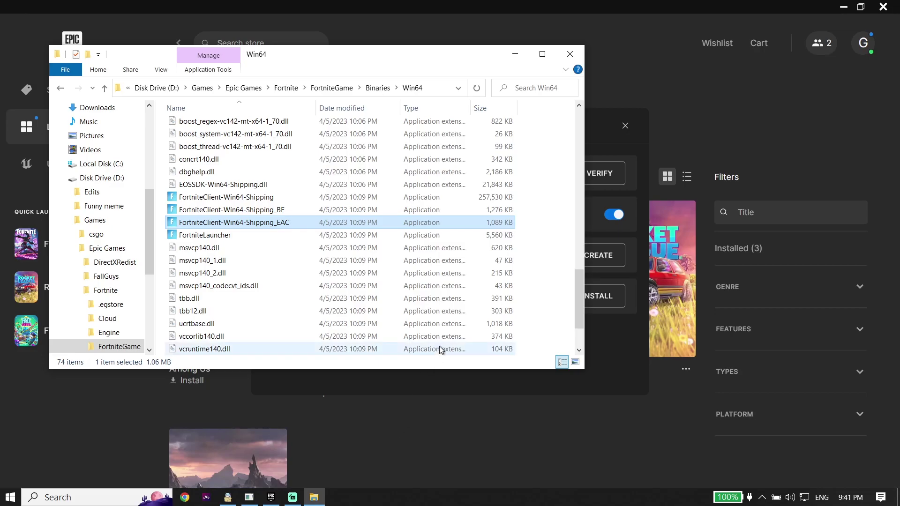
{"action": "left_click_drag", "start_coordinate": [545, 197], "coordinate": [467, 226]}
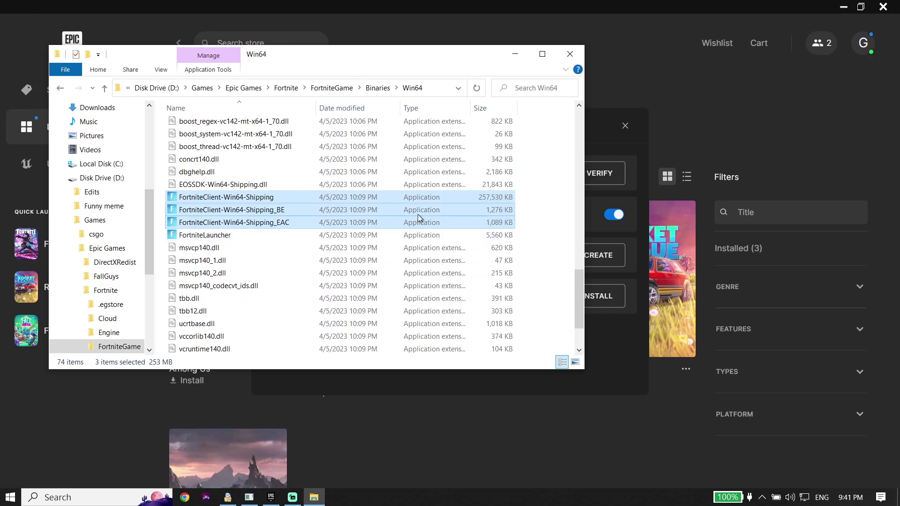
Launch EasyAntiCheat_Setup from the EasyAntiCheat folder at the top of Win64.
{"action": "left_click", "coordinate": [552, 227]}
{"action": "left_click_drag", "start_coordinate": [581, 274], "coordinate": [565, 117]}
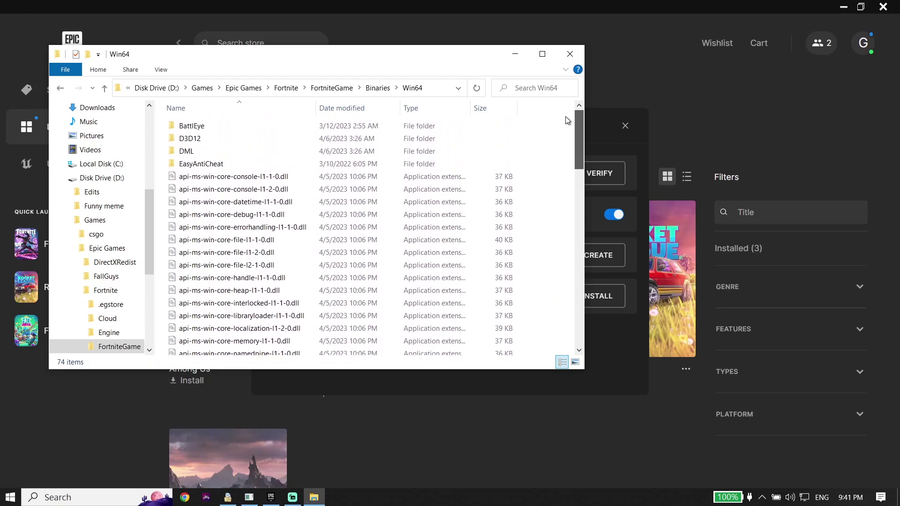
{"action": "double_click", "coordinate": [201, 164]}
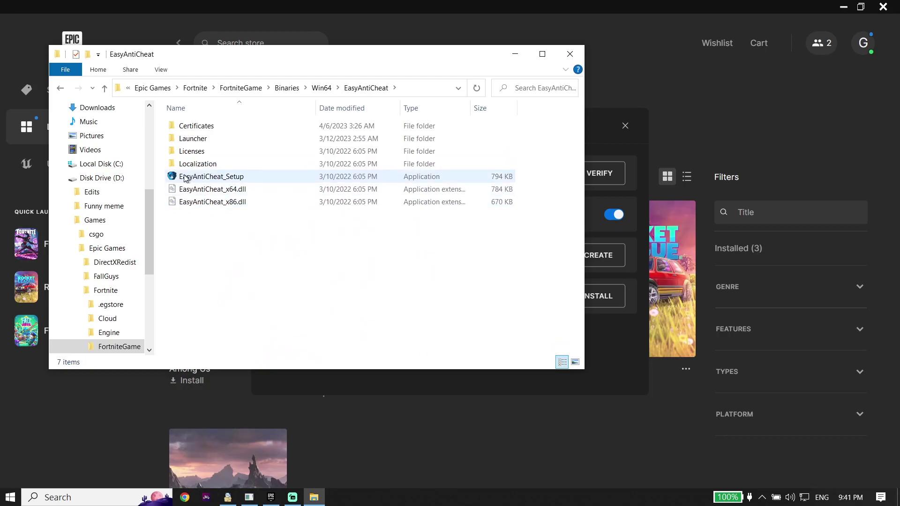
{"action": "double_click", "coordinate": [223, 177]}
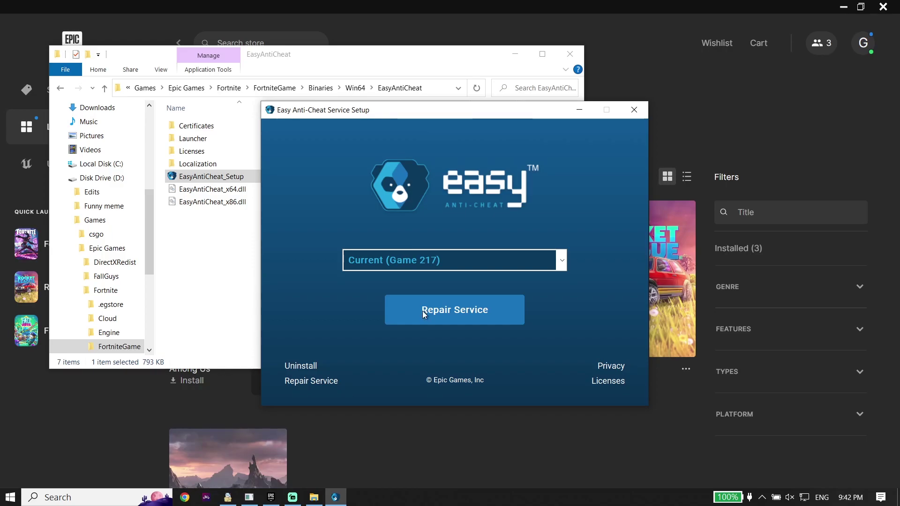
Repair the Easy Anti-Cheat service for Current (Game 217) and finish after it installs.
{"action": "left_click", "coordinate": [423, 311]}
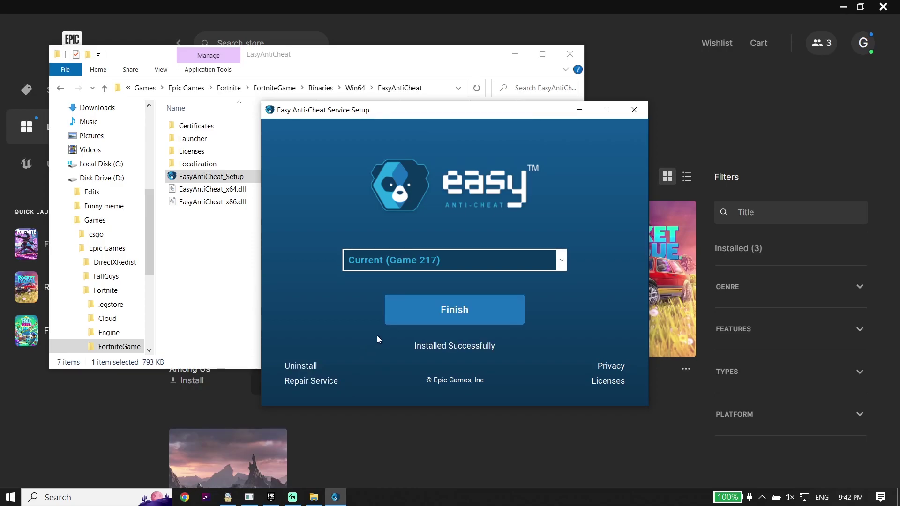
{"action": "left_click", "coordinate": [431, 309]}
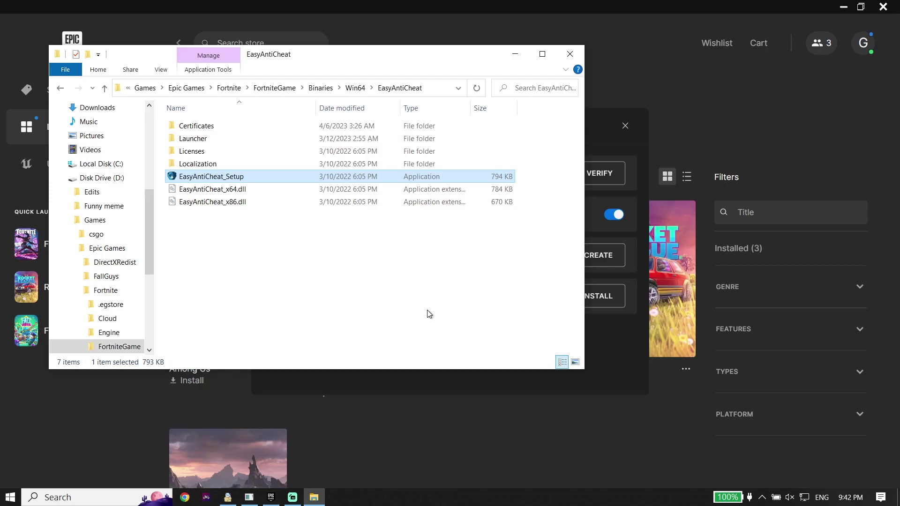
Close File Explorer and Fortnite's Manage panel, returning to the Library.
{"action": "left_click", "coordinate": [570, 54]}
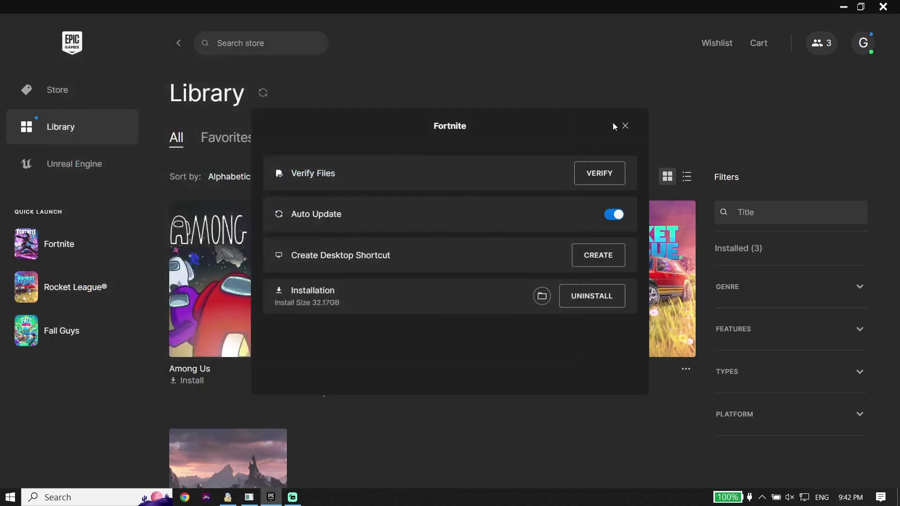
{"action": "left_click", "coordinate": [623, 131]}
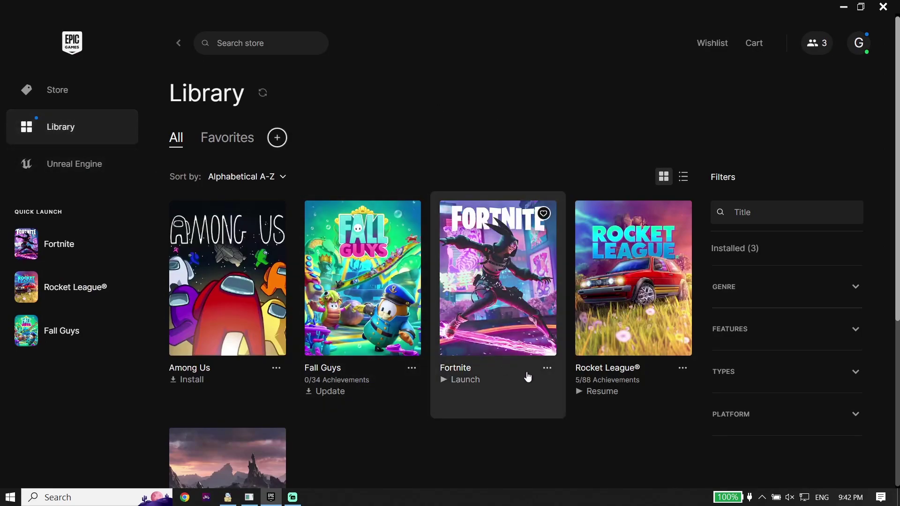
{"action": "left_click", "coordinate": [546, 368]}
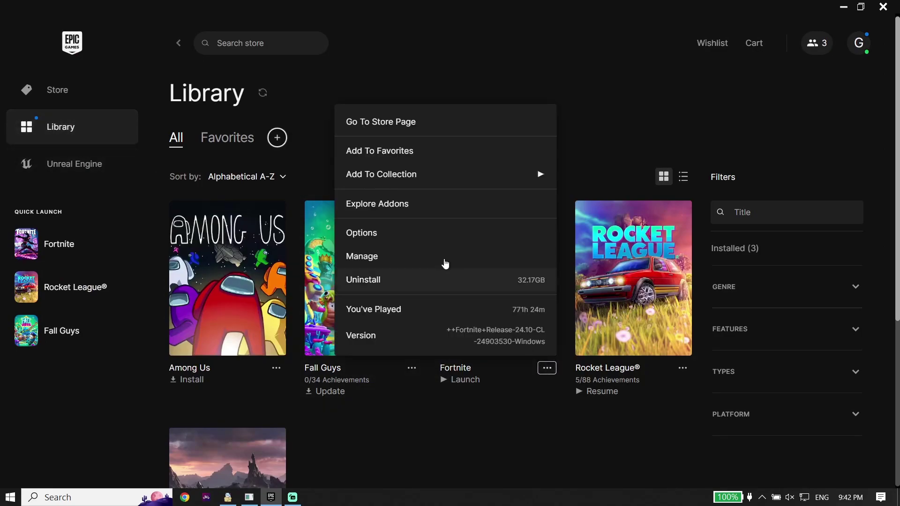
{"action": "left_click", "coordinate": [397, 257]}
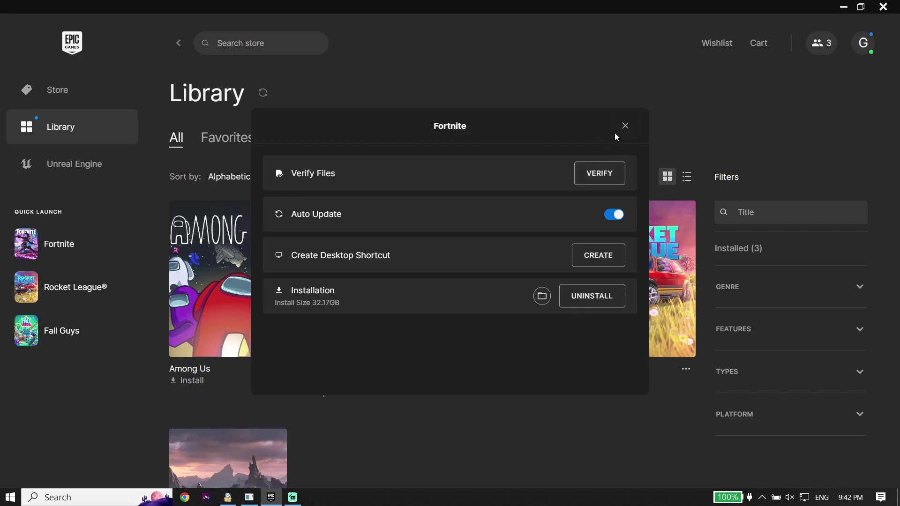
{"action": "left_click", "coordinate": [626, 126]}
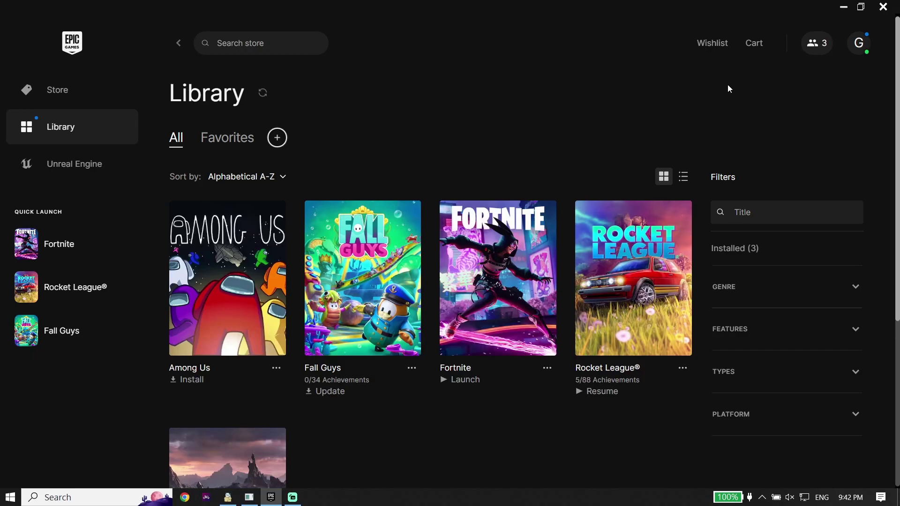
Minimize the Epic Games Launcher and the NekoRay VPN window.
{"action": "left_click", "coordinate": [843, 6]}
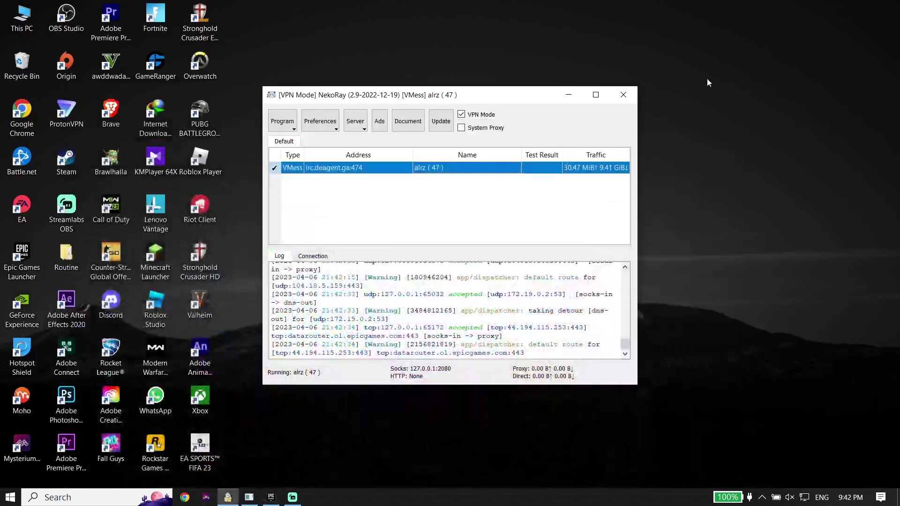
{"action": "left_click", "coordinate": [568, 95]}
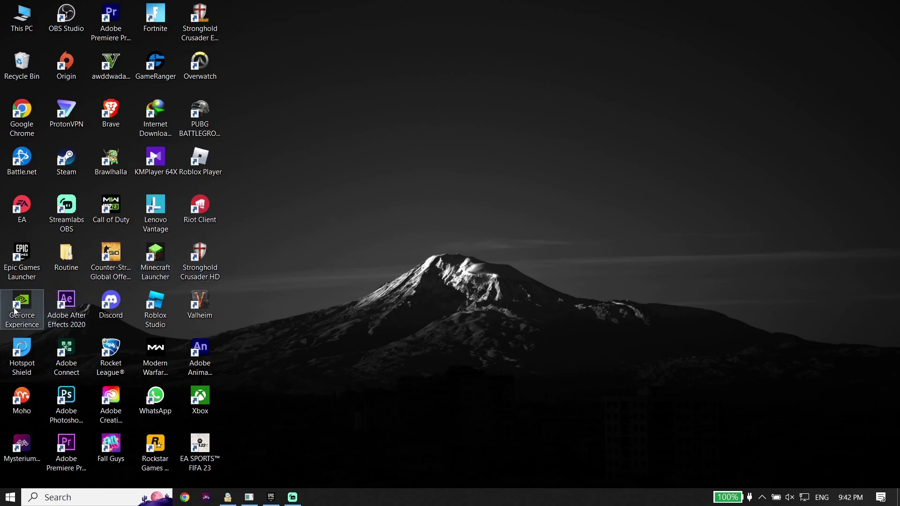
Place GeForce Experience on the open desktop, with Google Chrome returned to the left column.
{"action": "left_click_drag", "start_coordinate": [14, 310], "coordinate": [335, 164]}
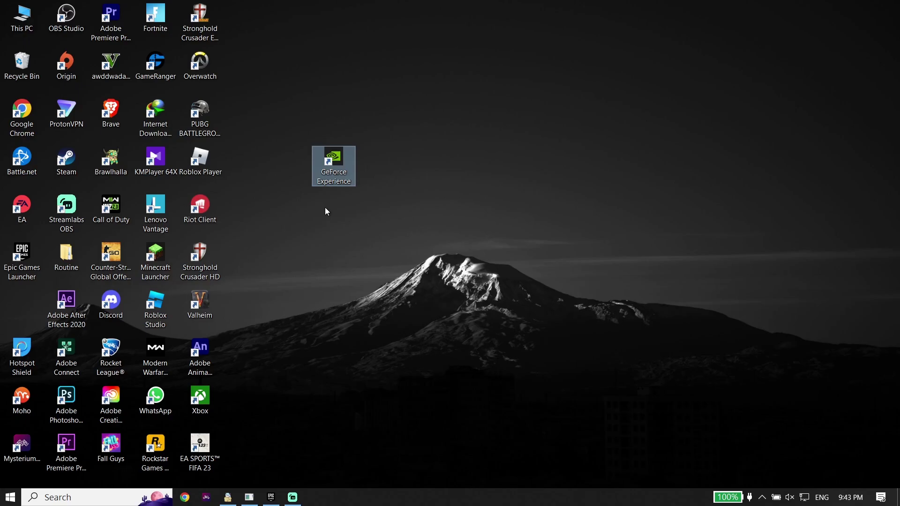
{"action": "left_click_drag", "start_coordinate": [23, 116], "coordinate": [498, 183]}
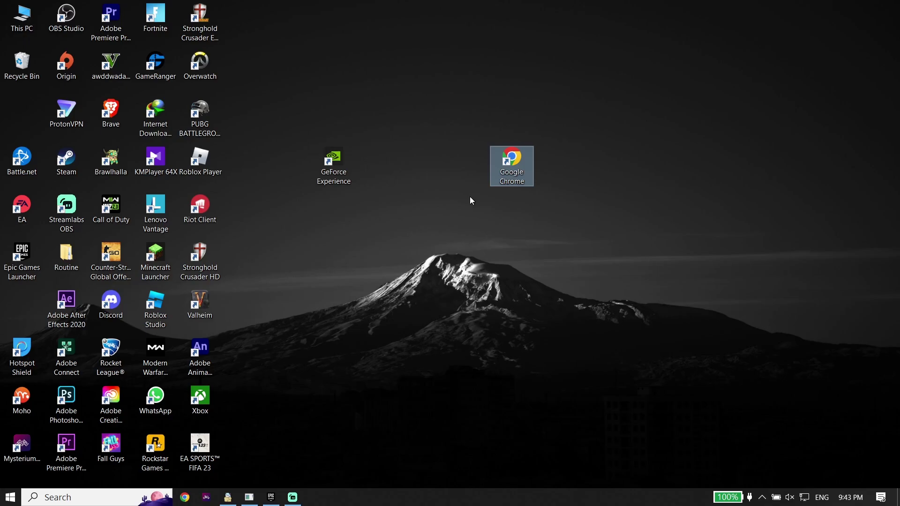
{"action": "left_click_drag", "start_coordinate": [357, 169], "coordinate": [28, 115]}
{"action": "left_click", "coordinate": [370, 237]}
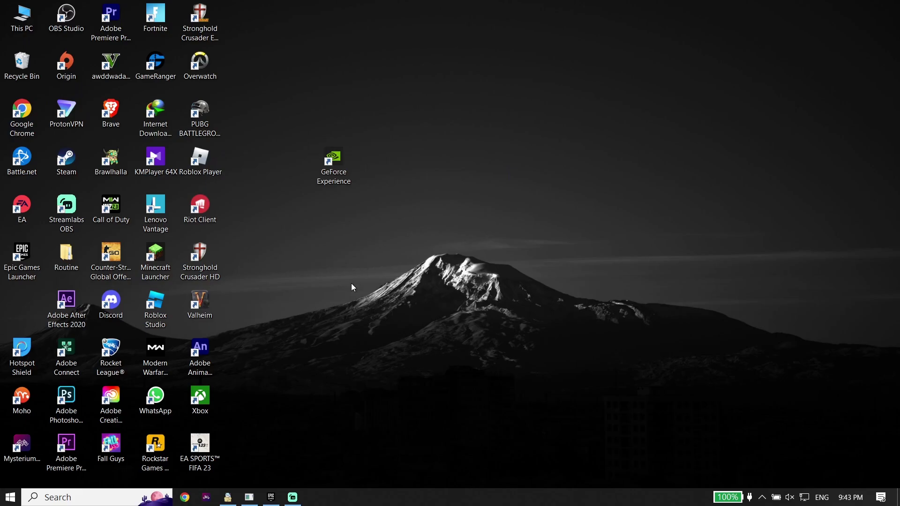
Search 'ch' from the taskbar and open the Check for updates page.
{"action": "left_click", "coordinate": [96, 496]}
{"action": "type", "text": "ch"}
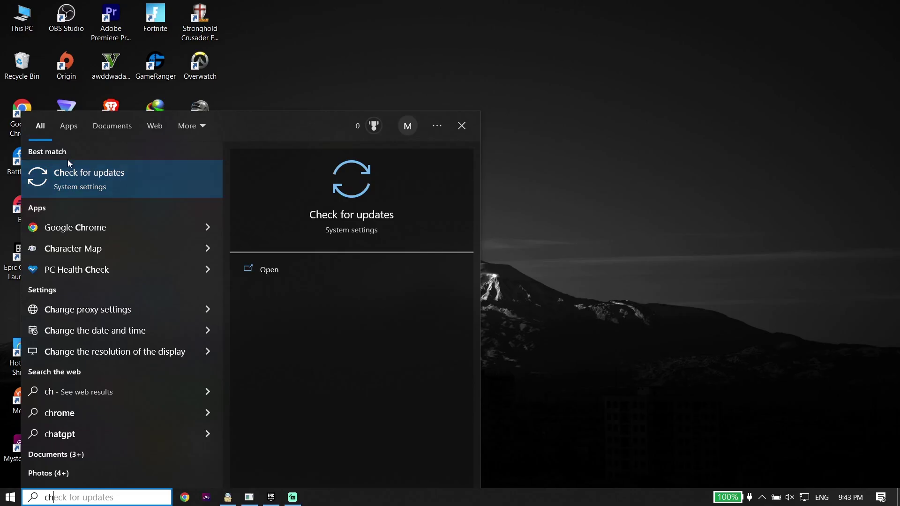
{"action": "left_click", "coordinate": [74, 180]}
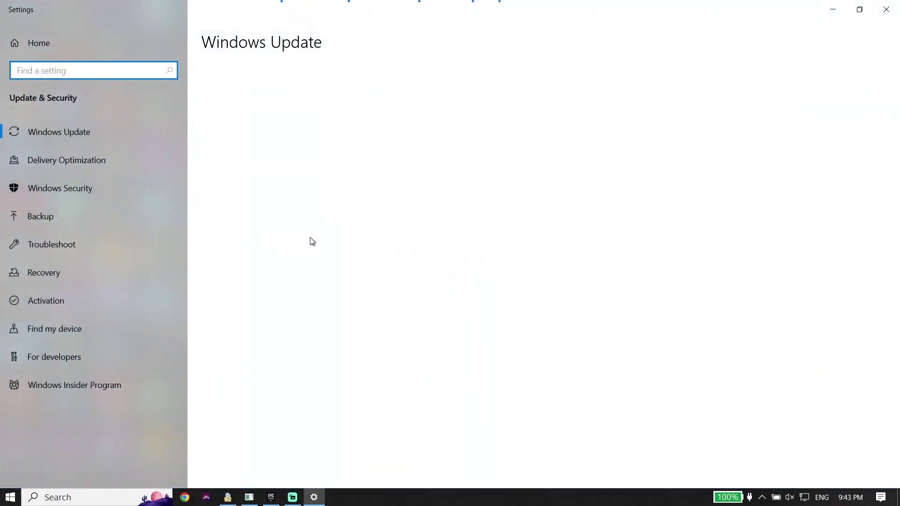